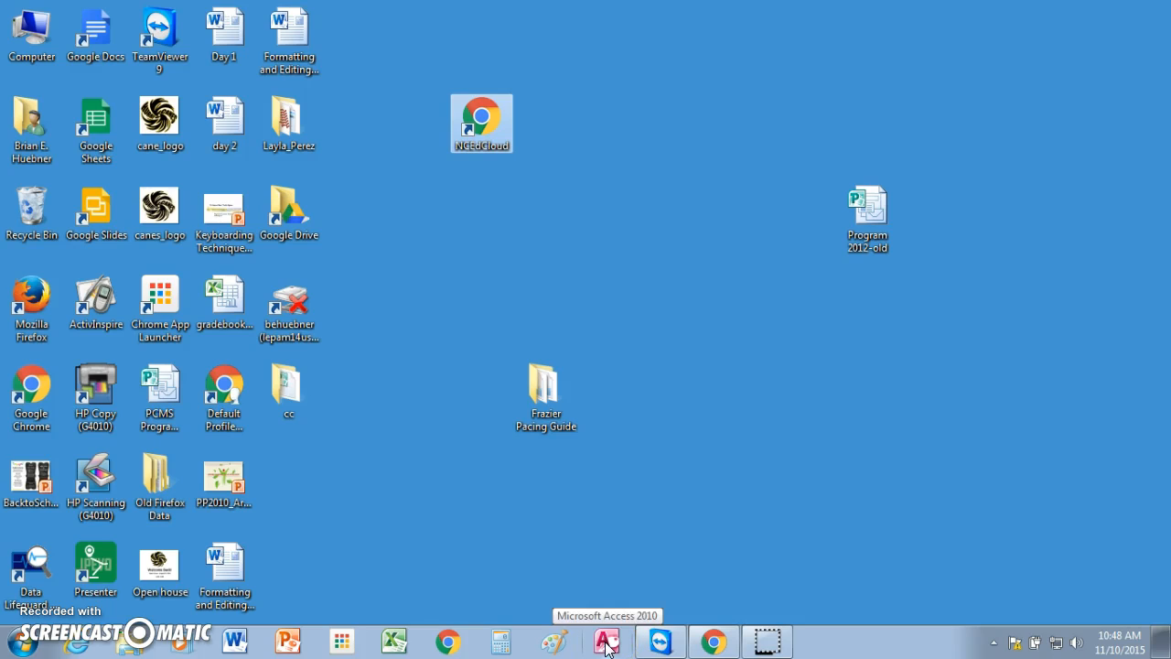
Step: Open Microsoft Access and create a new blank database
click(606, 643)
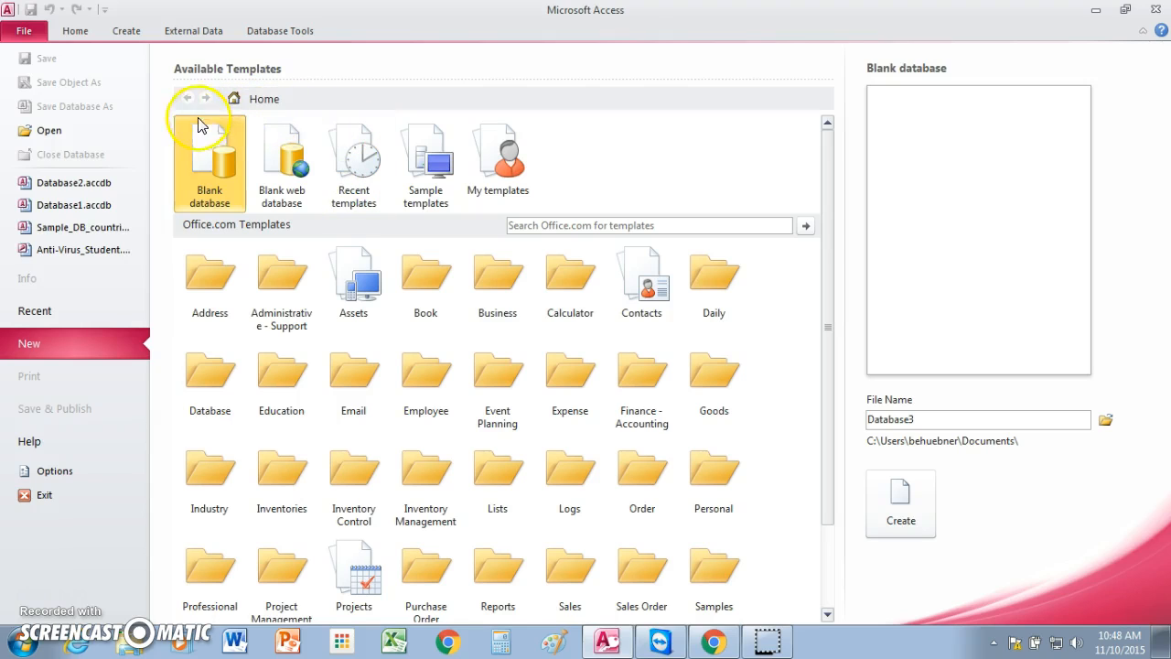
click(209, 151)
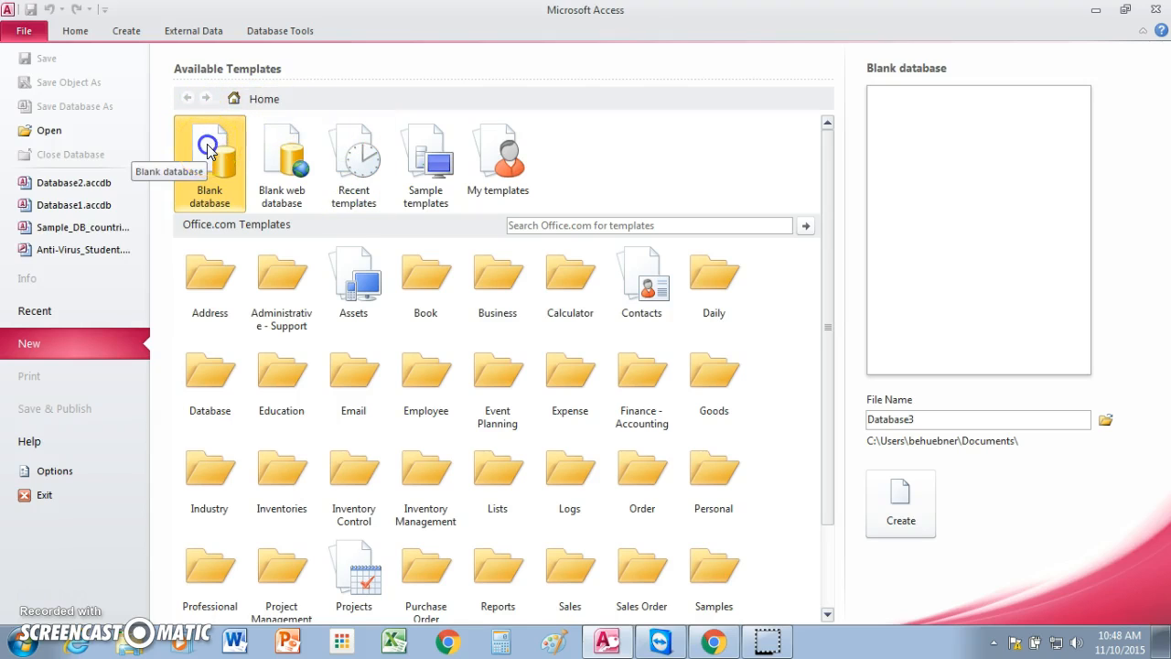
click(208, 152)
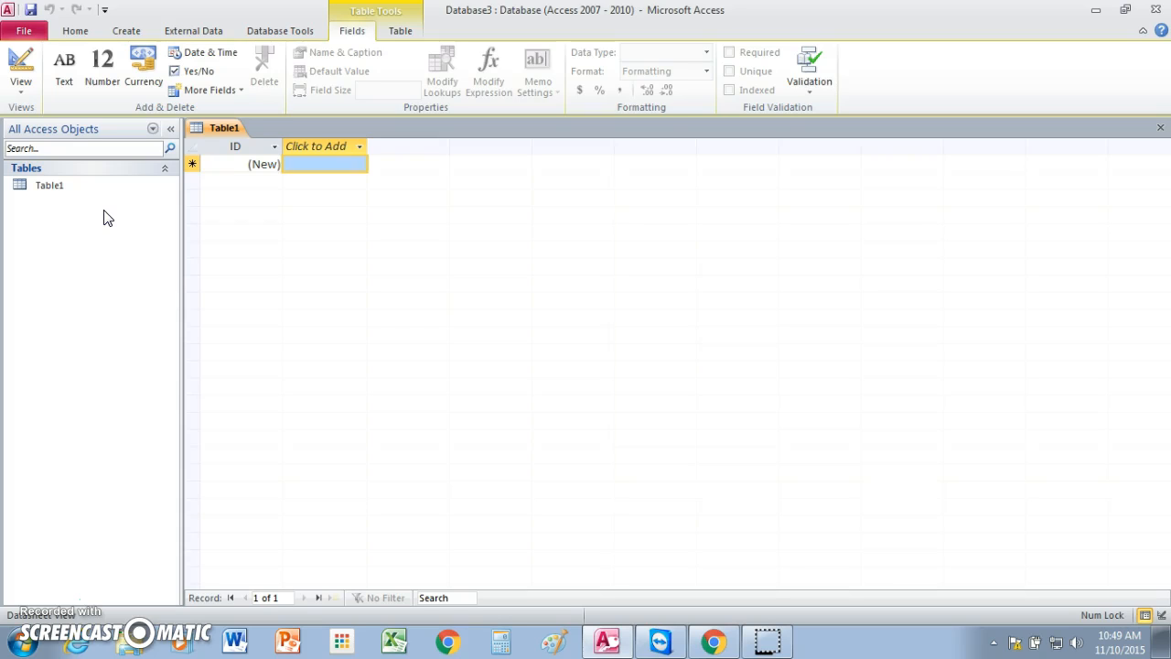
Step: Save the database's first table under the name NC Colleges
click(79, 194)
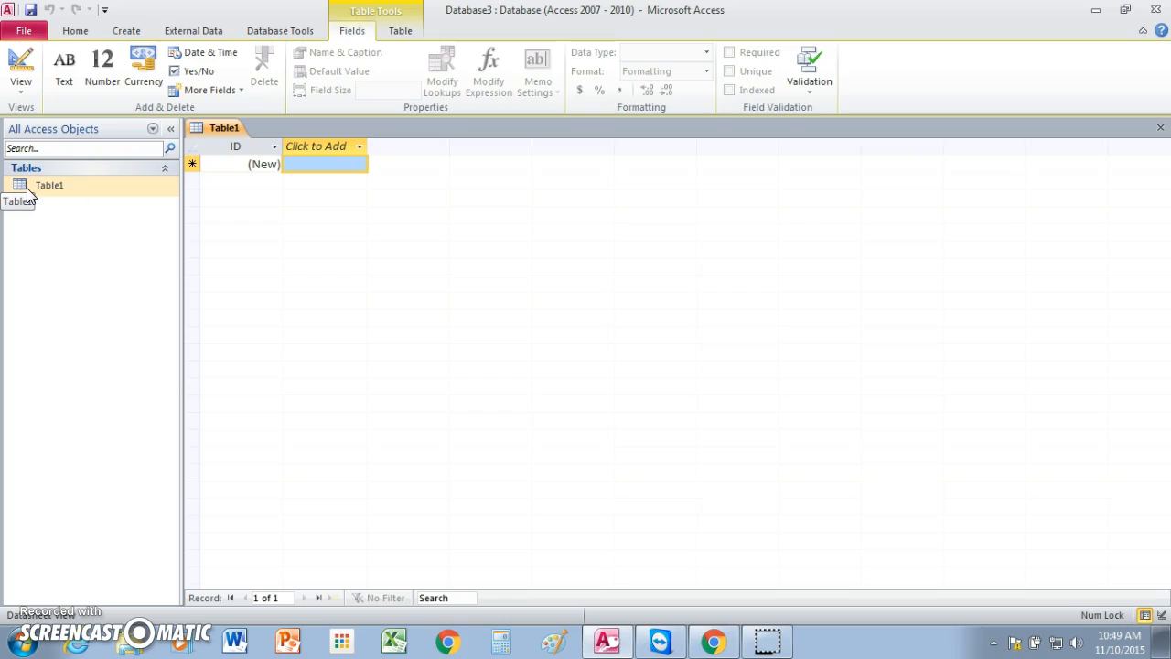
click(32, 12)
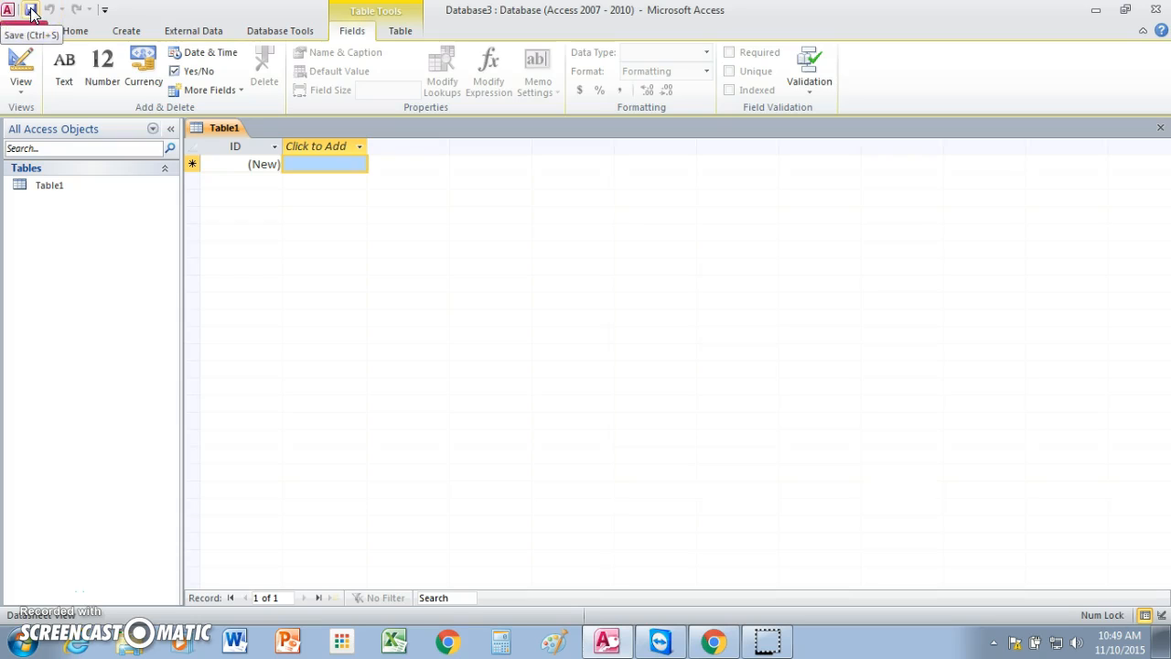
click(32, 12)
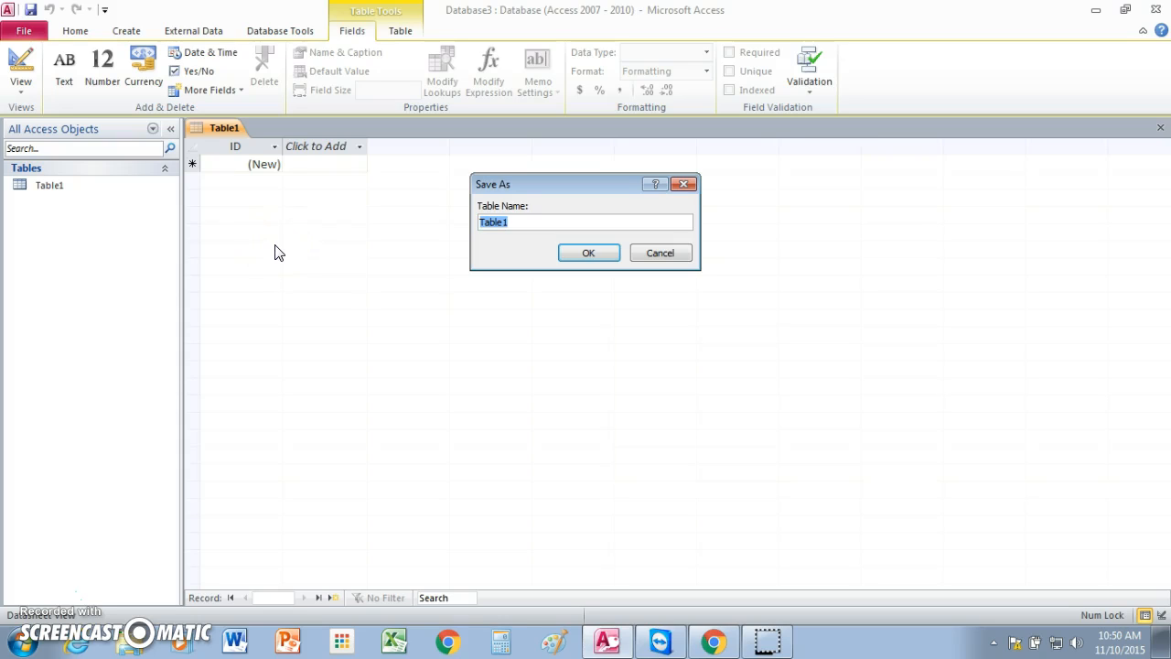
text(NC Colleges)
click(596, 253)
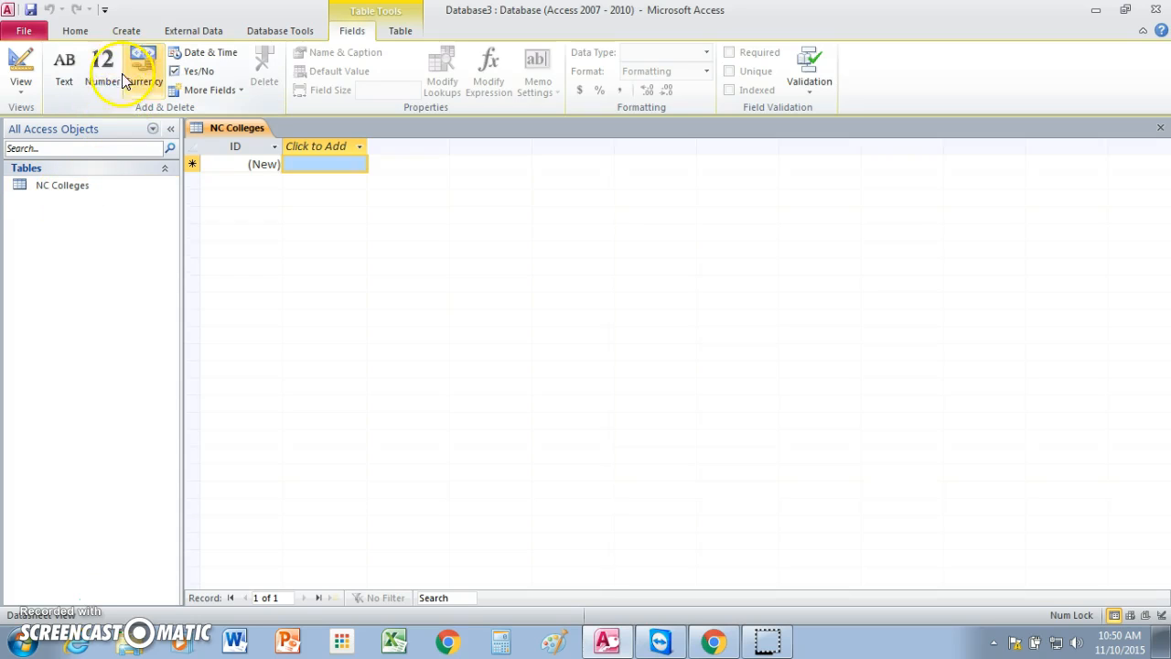
Step: Add a second table to the database and save it as NC Counties
click(127, 33)
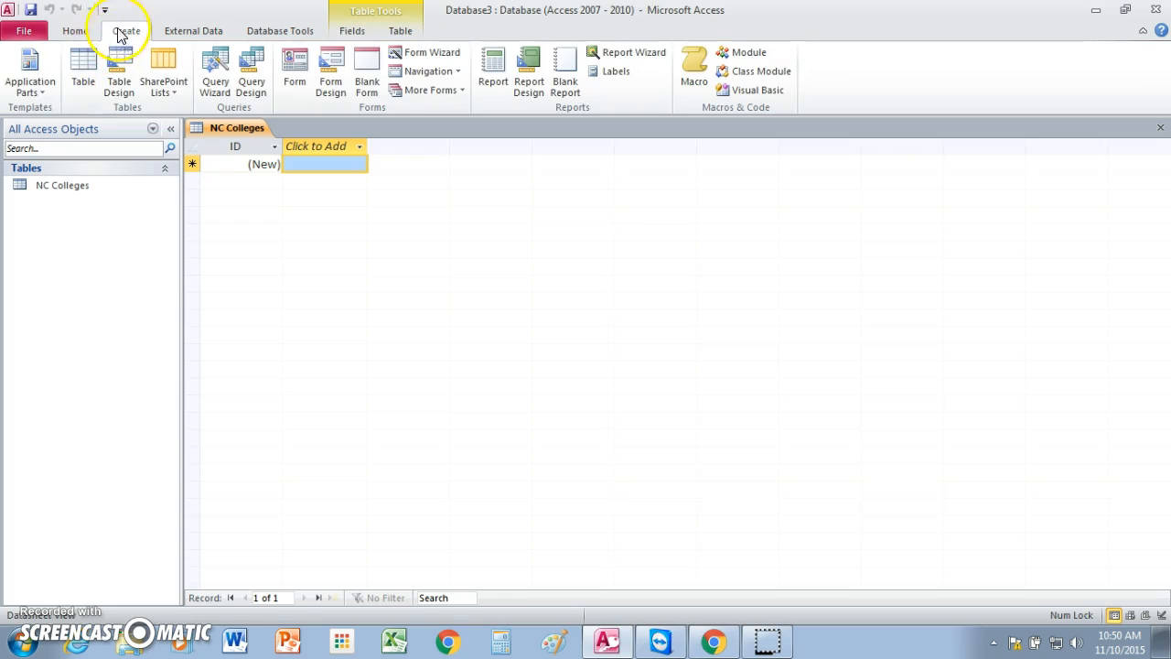
click(82, 70)
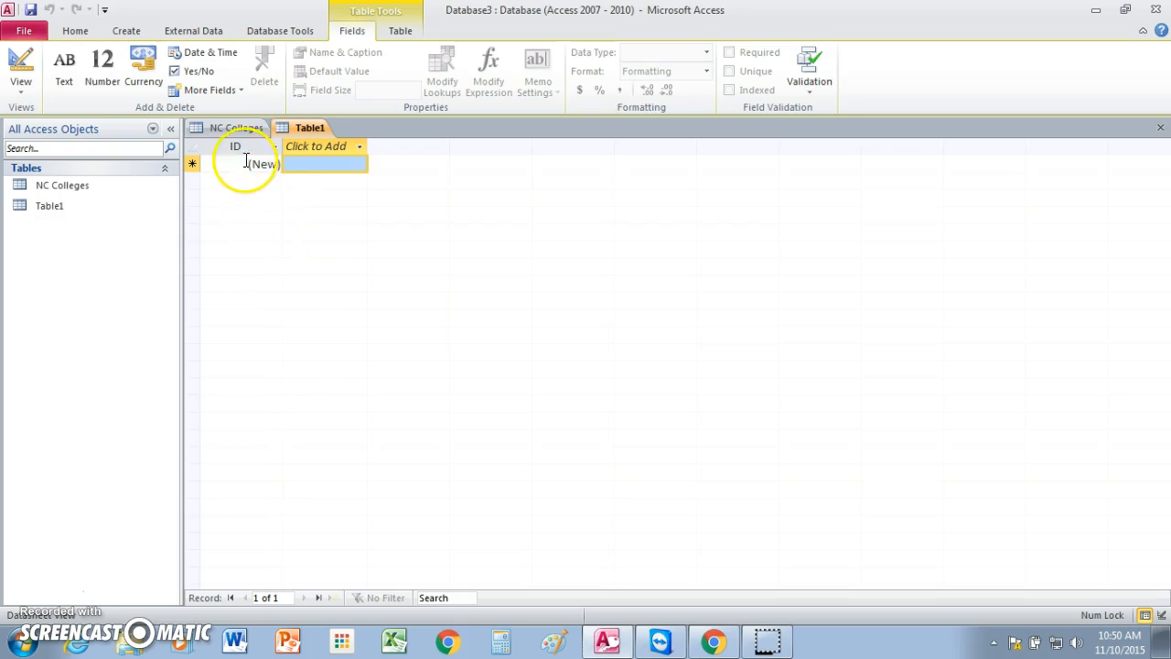
click(225, 128)
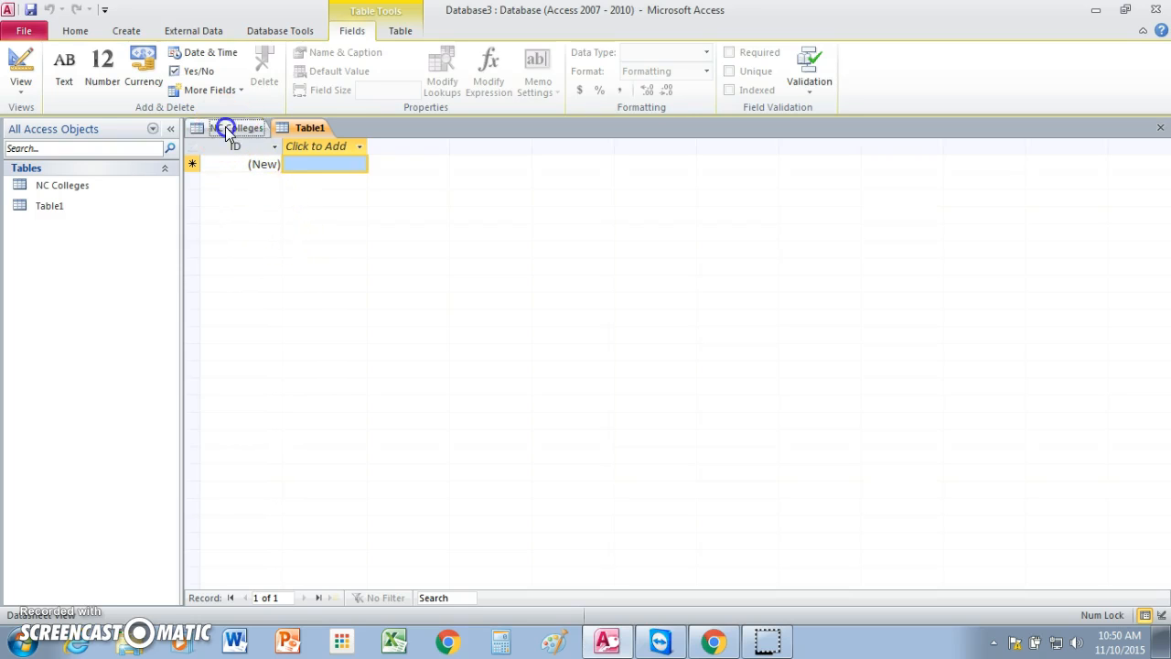
click(300, 127)
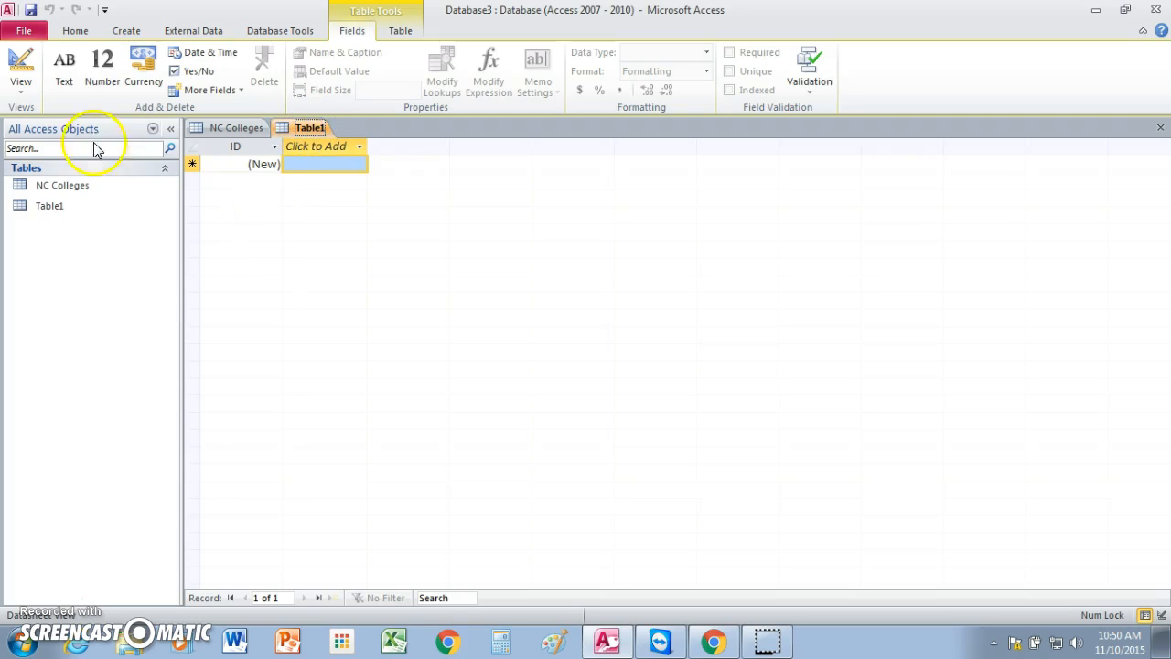
click(30, 11)
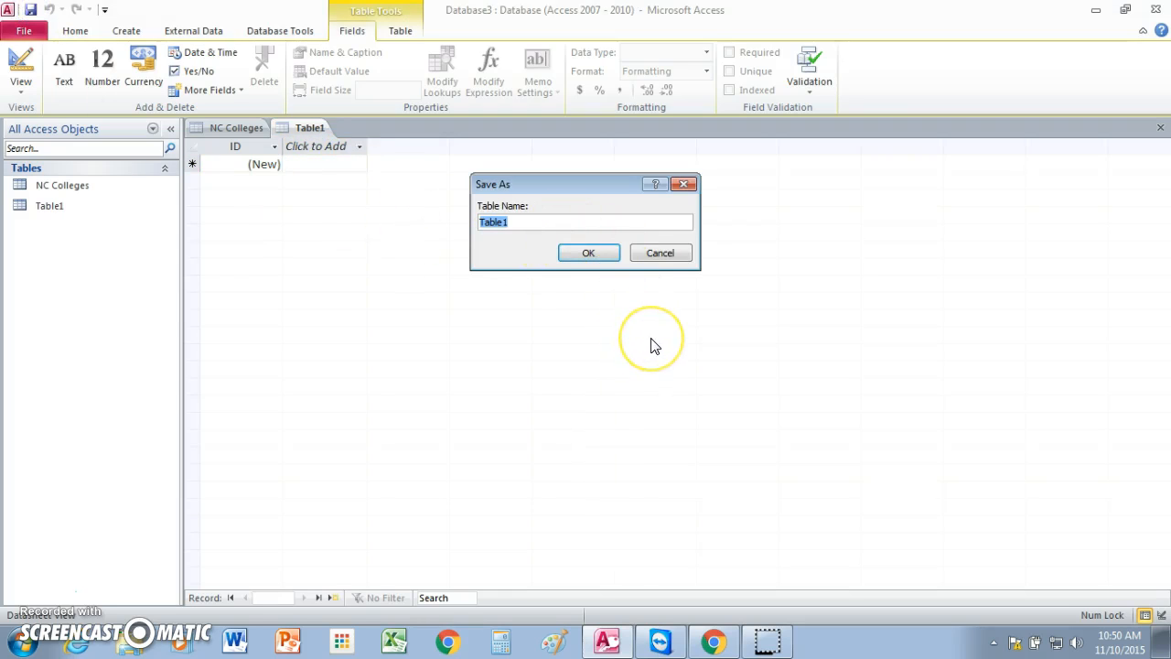
text(NC Counties)
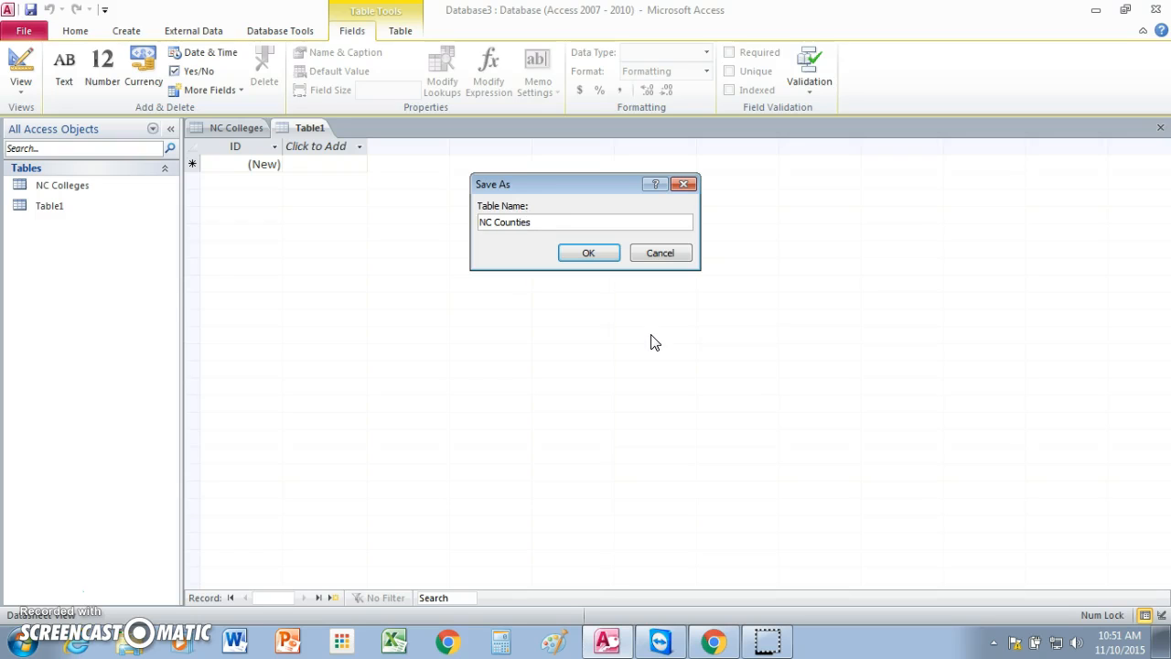
click(589, 255)
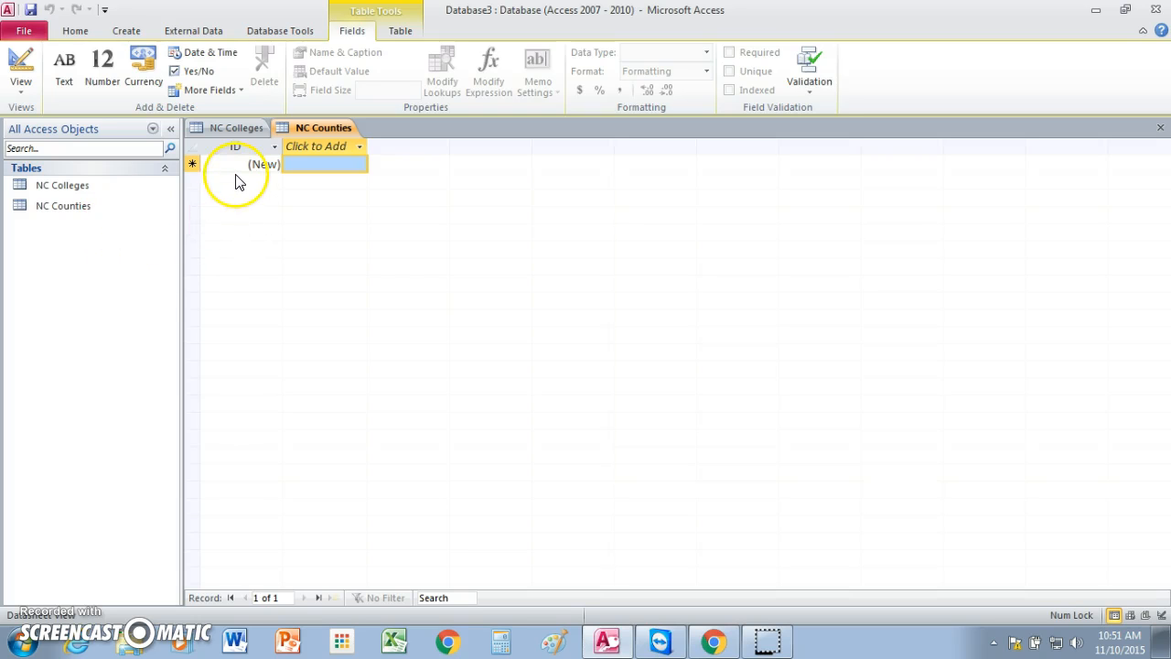
Step: Add a third table to the database and save it as NC State Parks
click(128, 33)
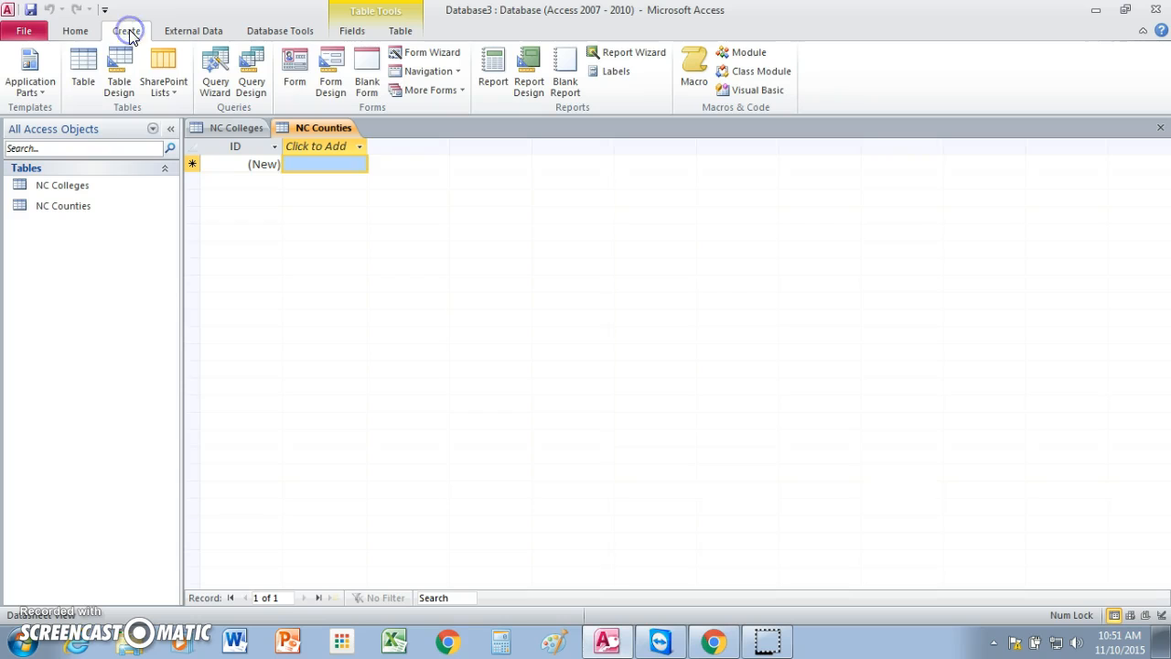
click(73, 66)
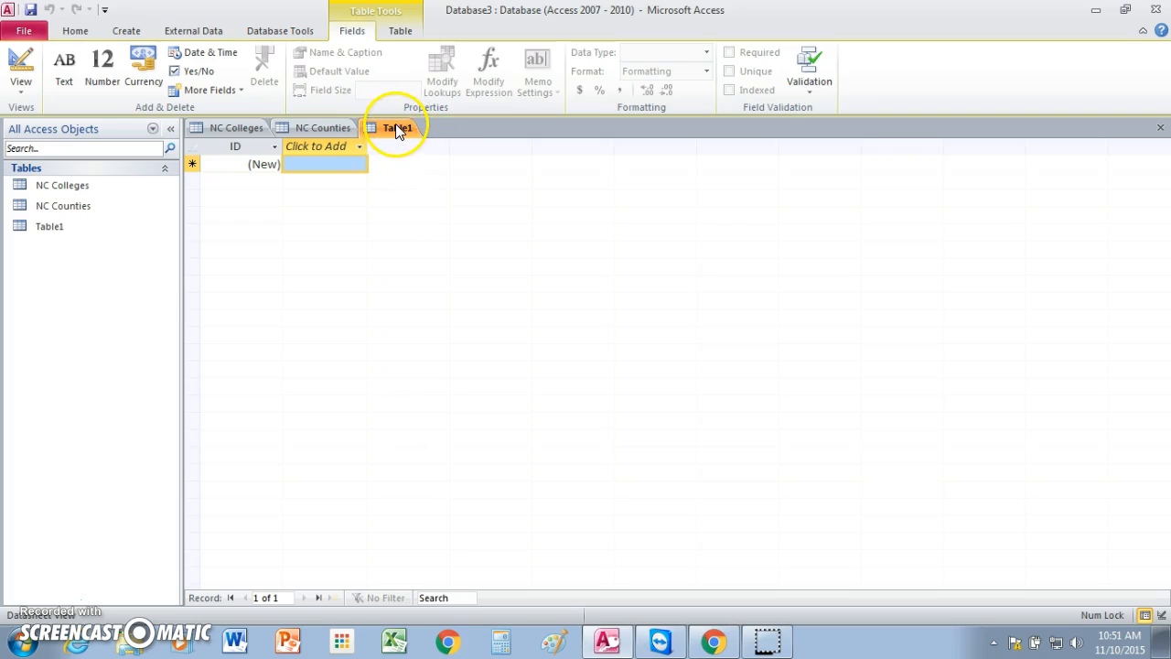
click(30, 11)
text(NC State Parks)
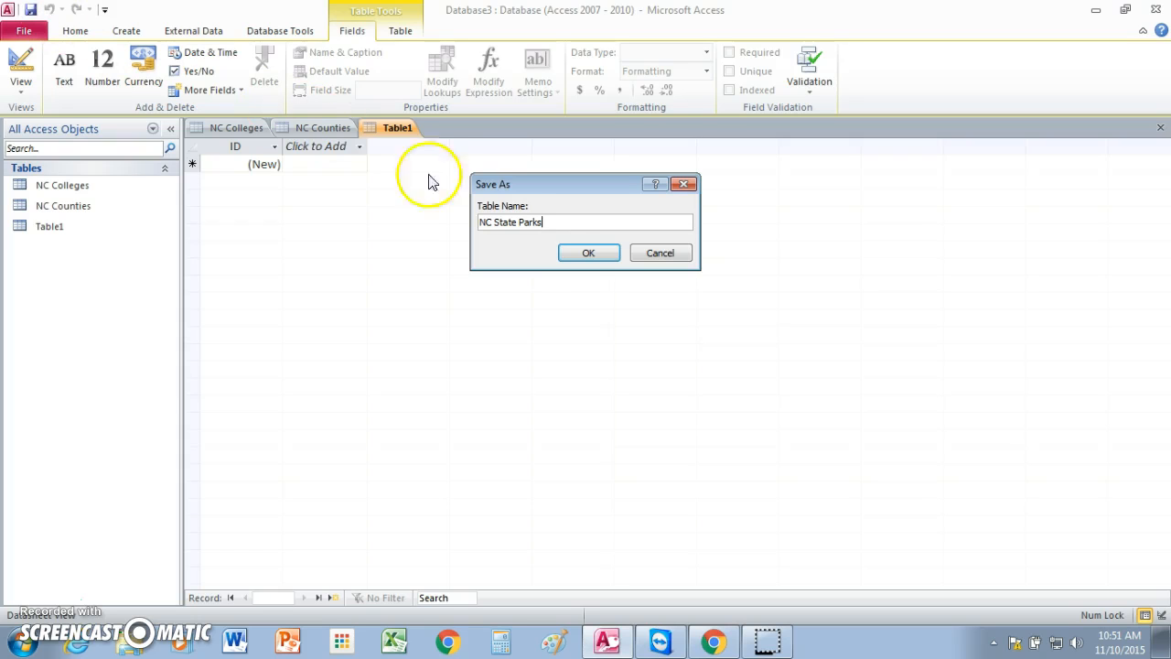
click(589, 254)
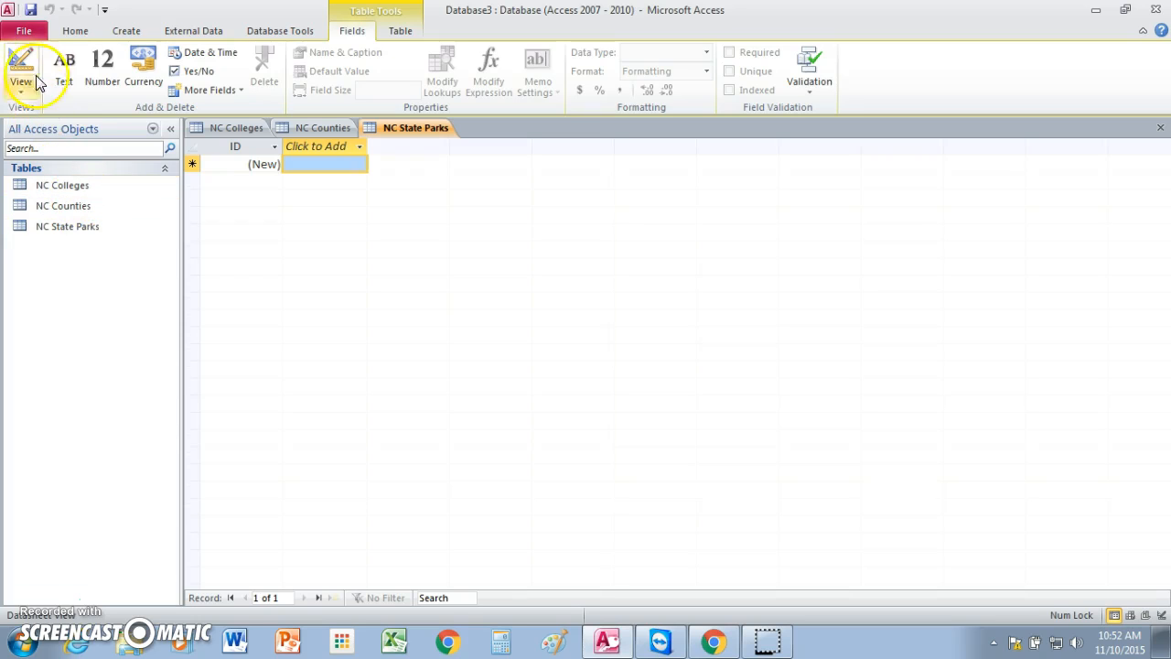
Step: Start saving the database as a new file, closing all open objects, and choose the 87A class folder on the M: network drive
click(25, 34)
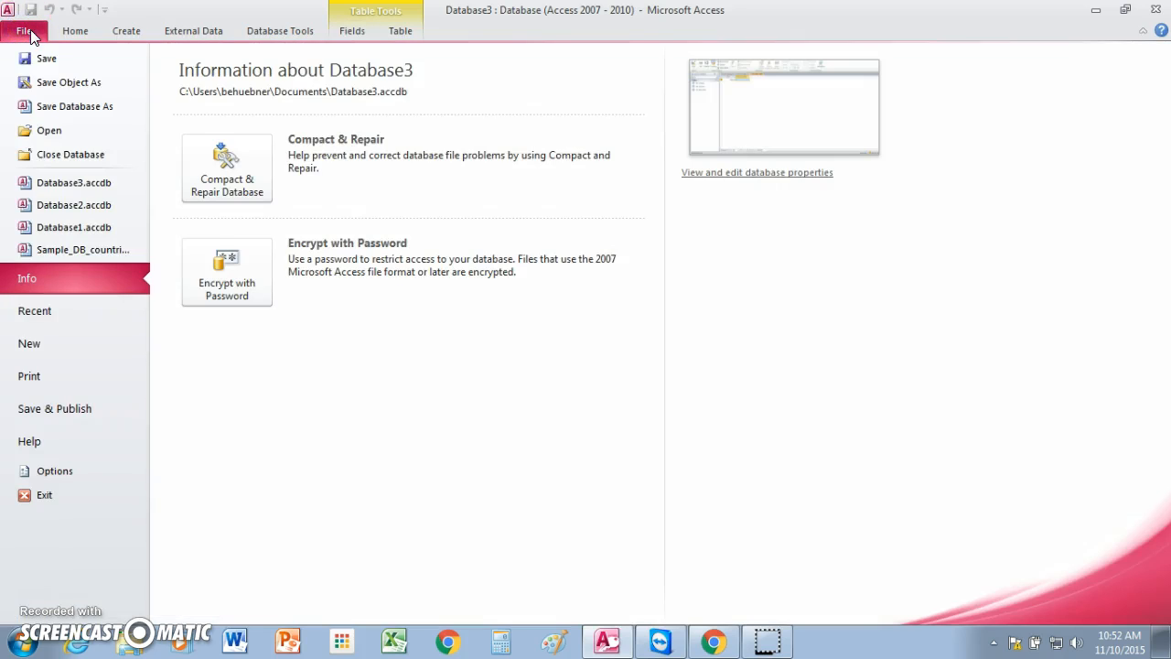
click(43, 107)
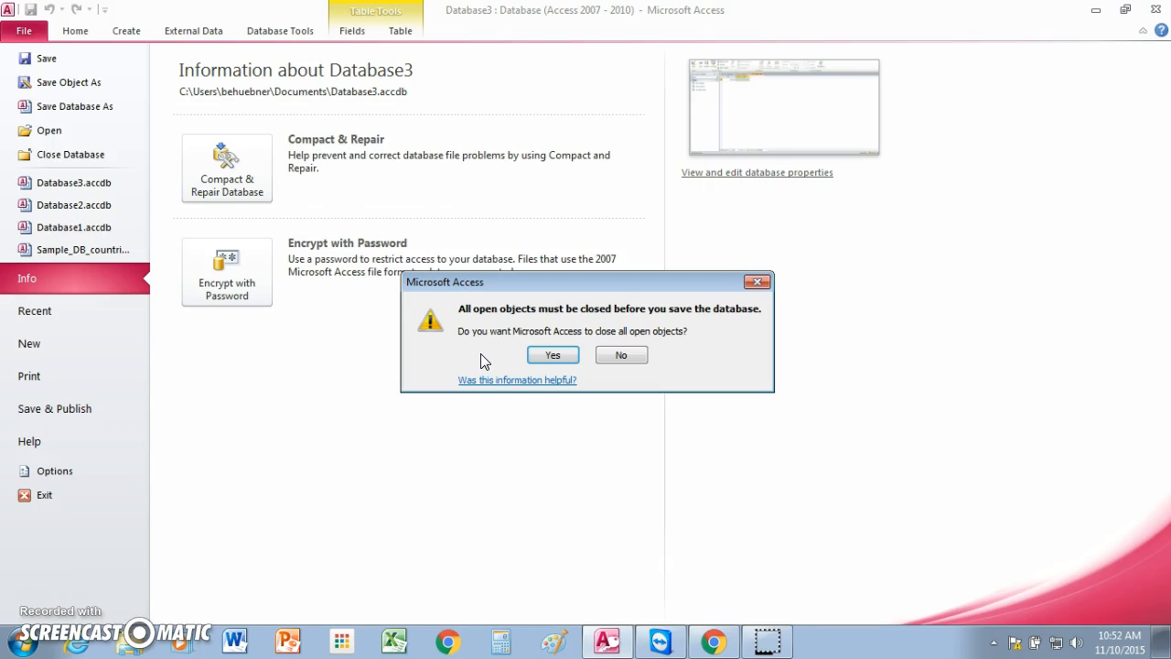
click(558, 353)
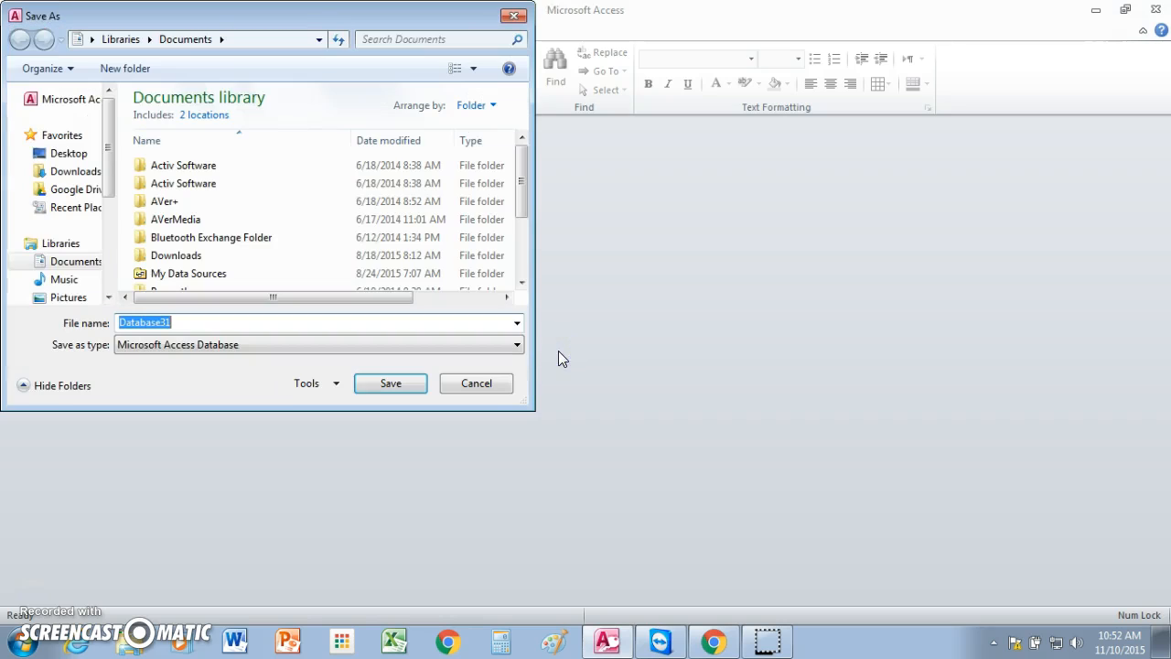
drag(105, 161, 111, 253)
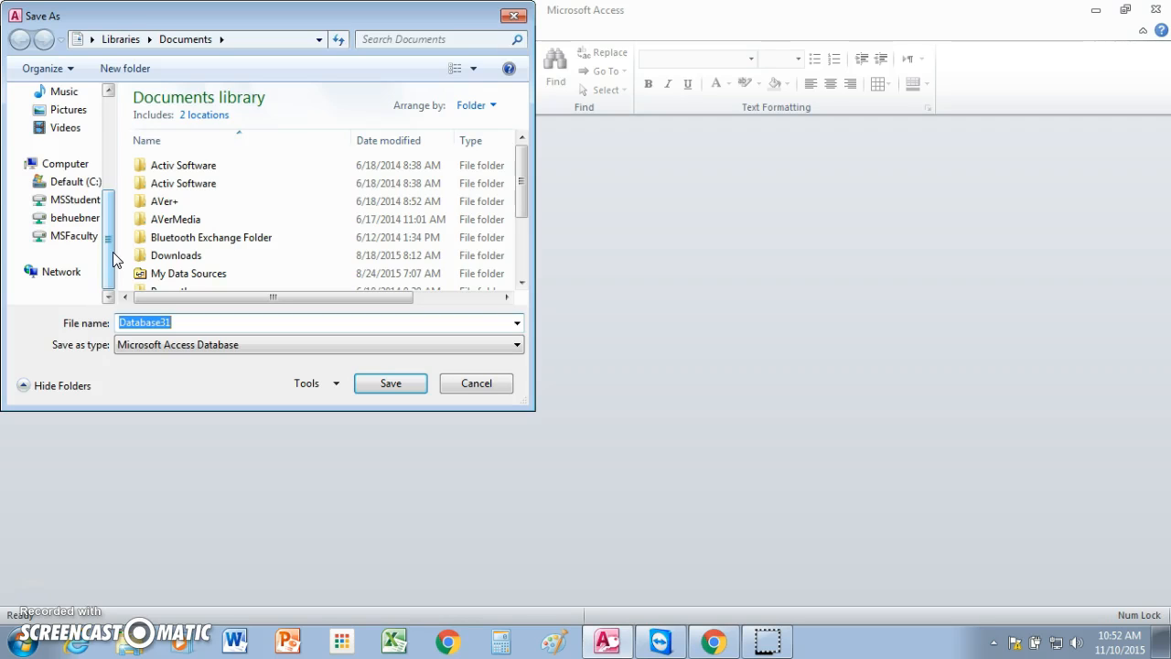
click(77, 219)
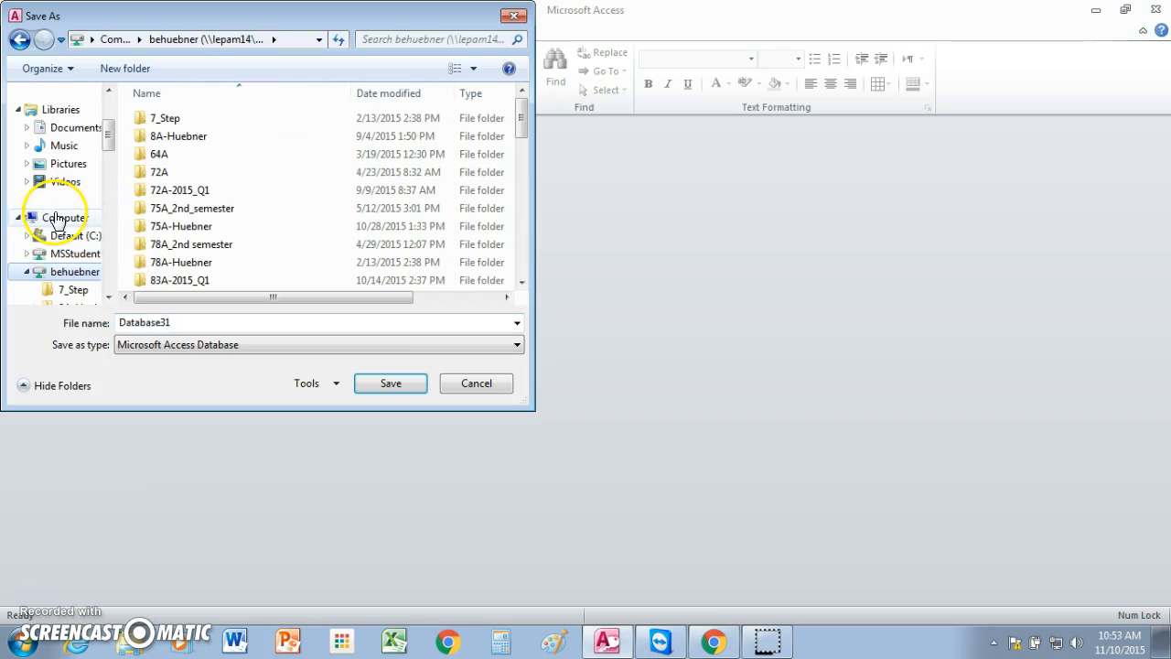
drag(521, 124, 514, 151)
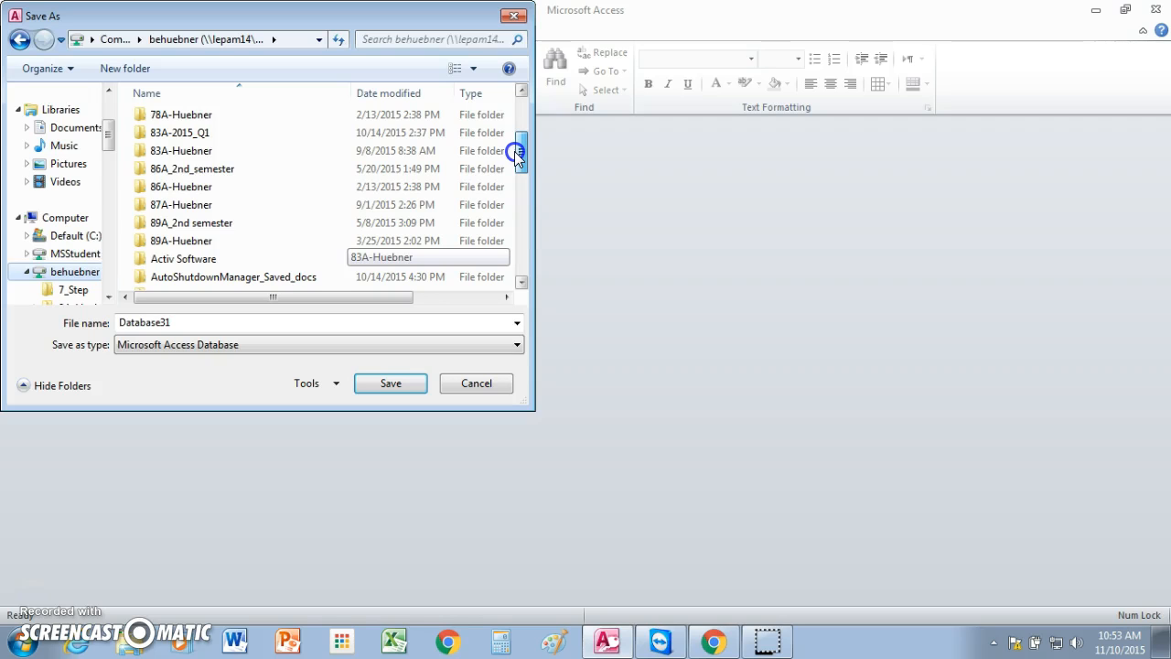
mouse_move(514, 151)
mouse_down()
mouse_move(520, 181)
mouse_move(520, 146)
mouse_up()
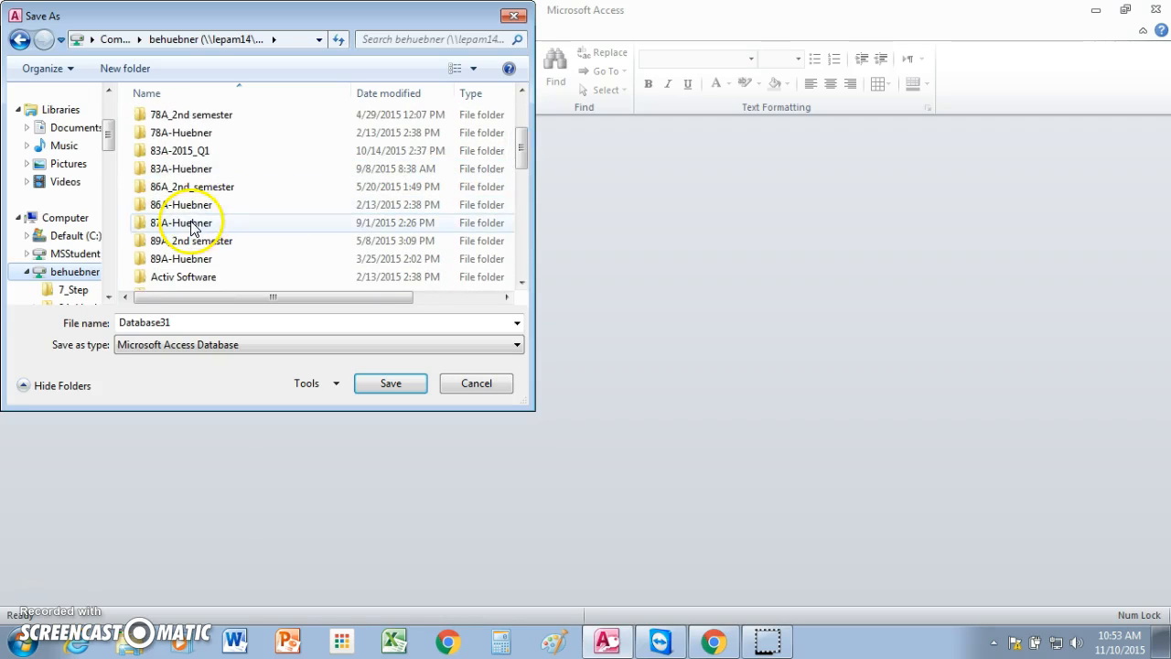
double_click(191, 225)
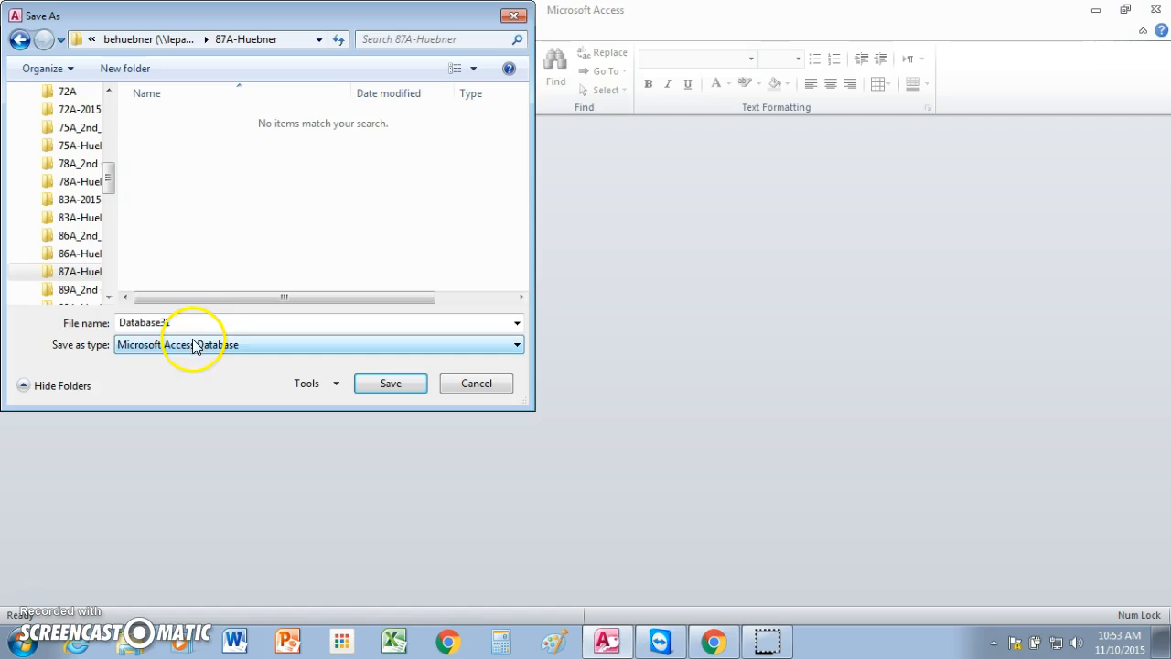
Step: Name the database file Practice_DB and save it in the chosen folder
double_click(182, 321)
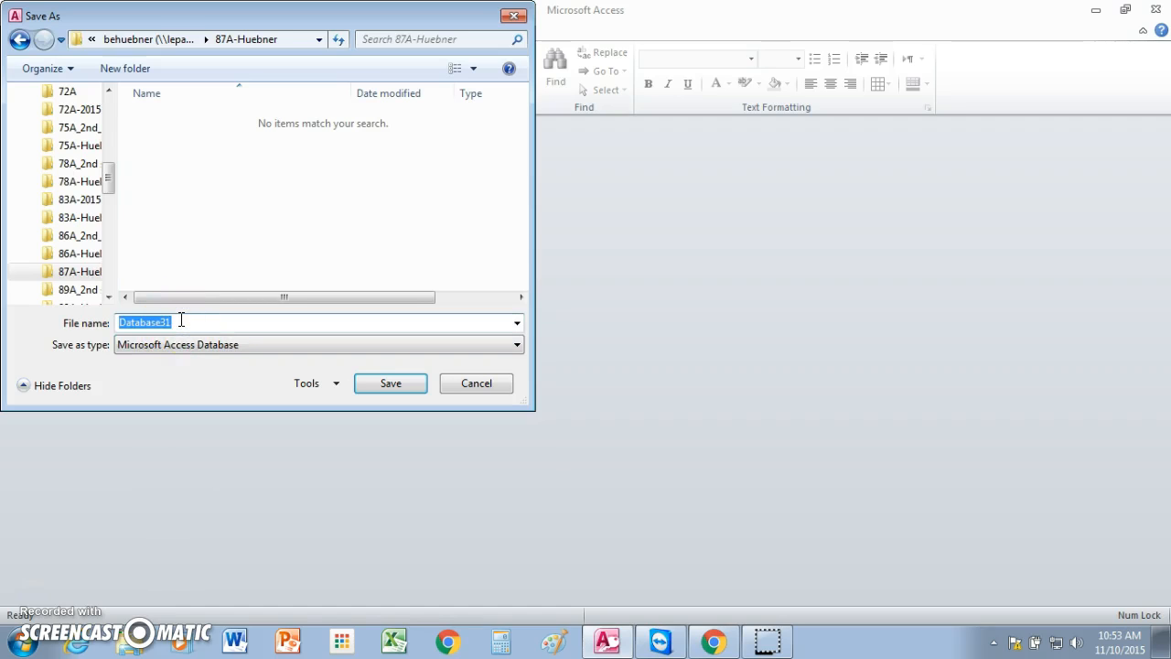
text(Practice_DB)
click(174, 323)
click(386, 378)
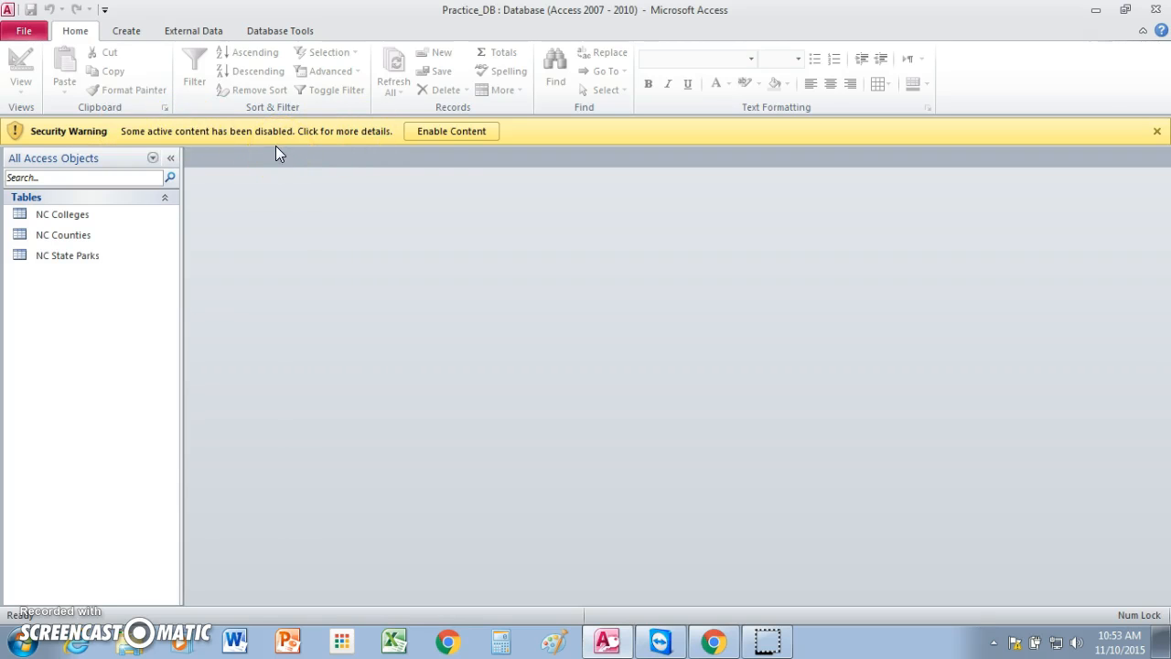
Step: Enable the database's active content and make it a trusted document, without being asked again for network files
click(446, 130)
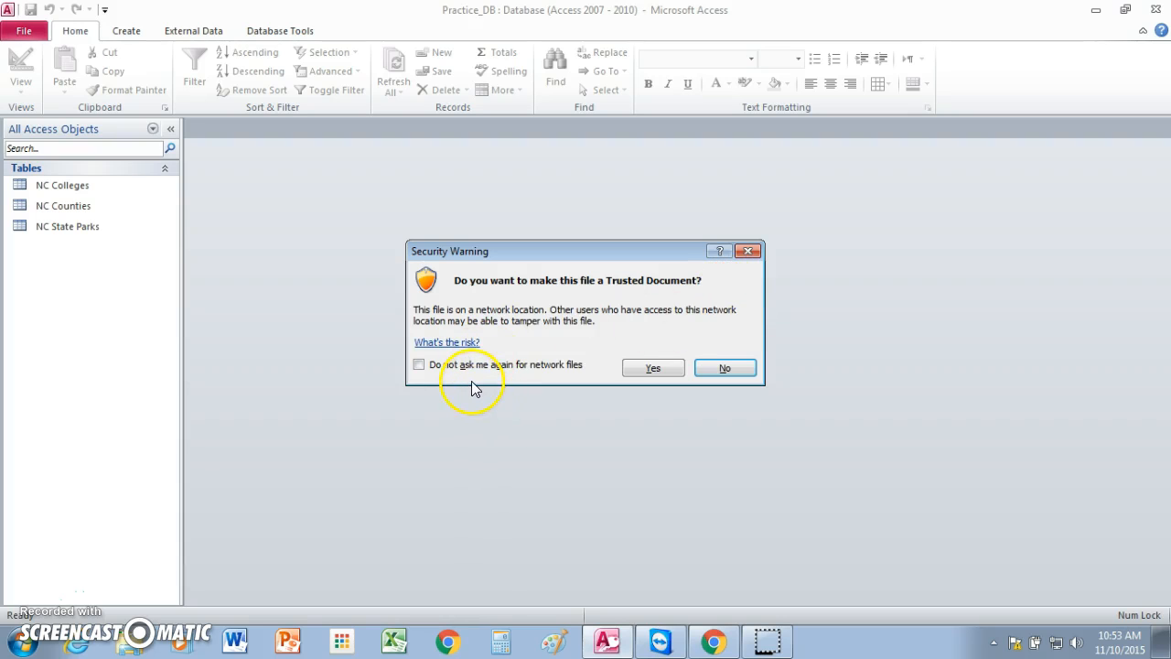
click(418, 364)
click(651, 367)
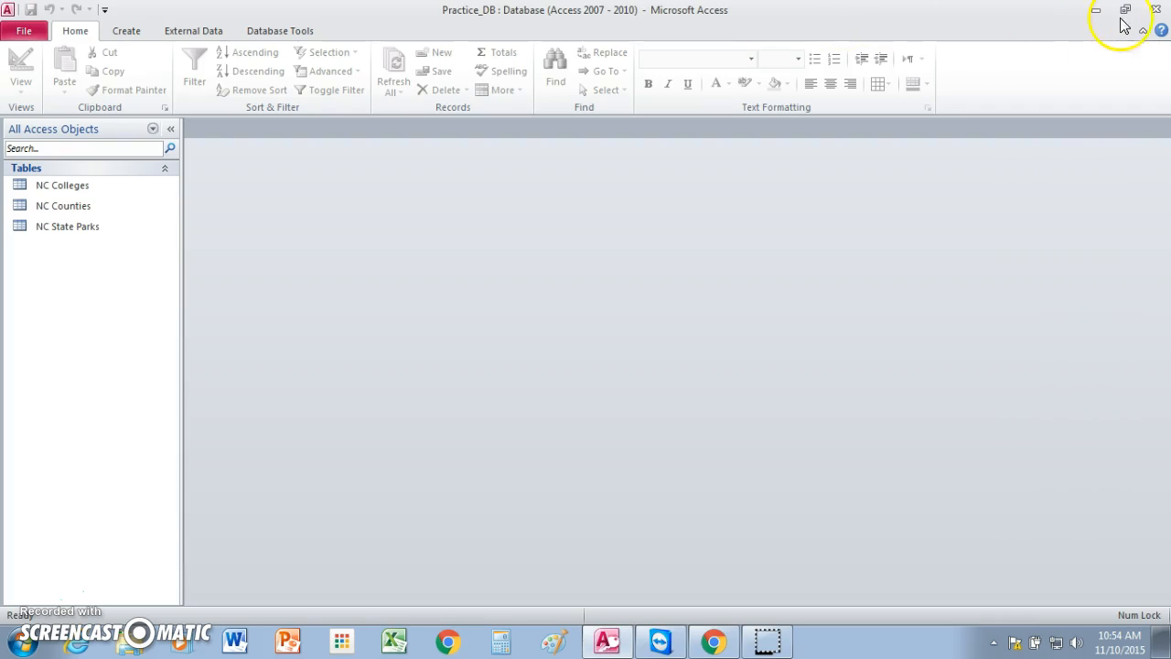
Step: Close the database and reopen Practice_DB from the 87A class folder on the M: network drive
click(1158, 11)
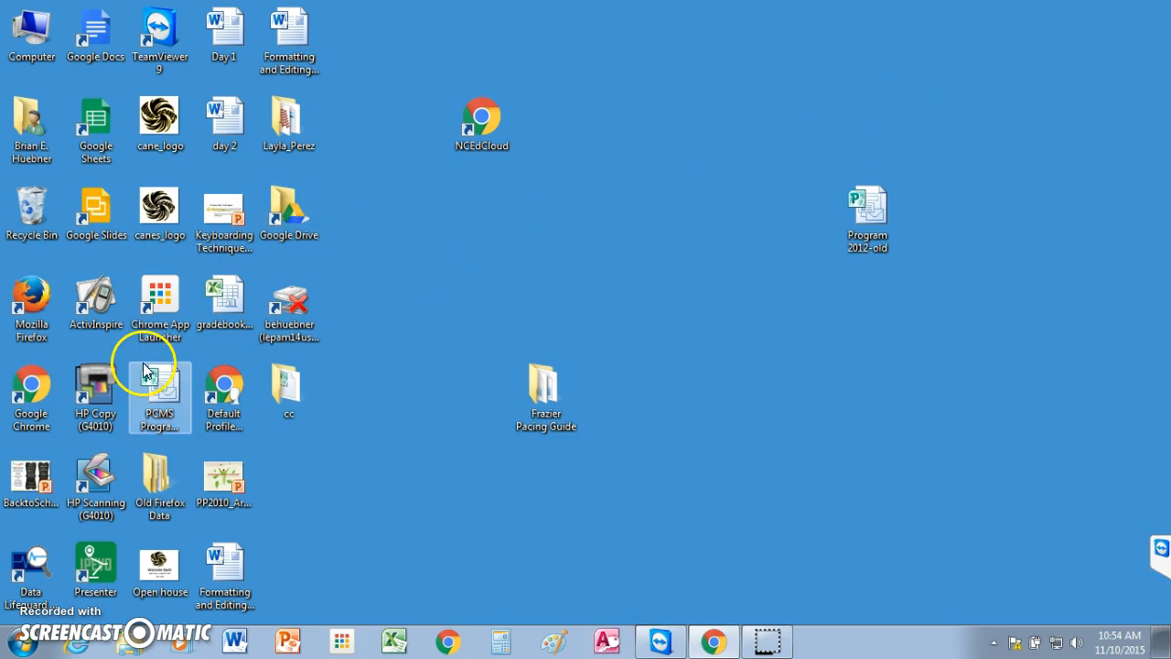
click(66, 457)
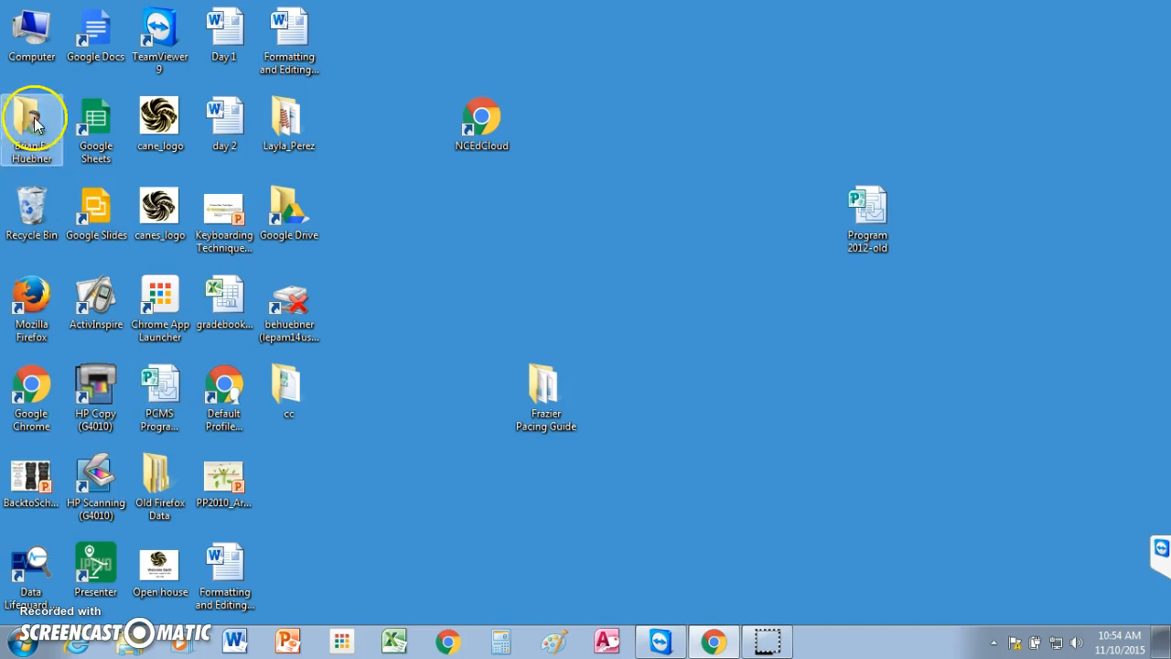
click(32, 35)
double_click(32, 35)
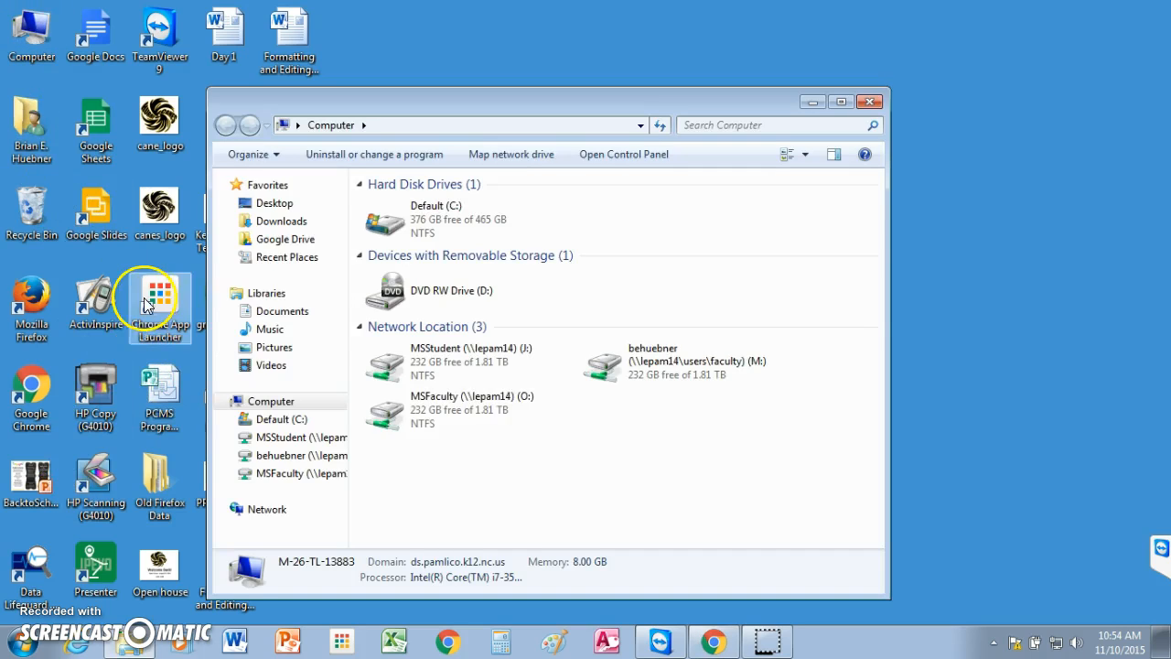
double_click(602, 369)
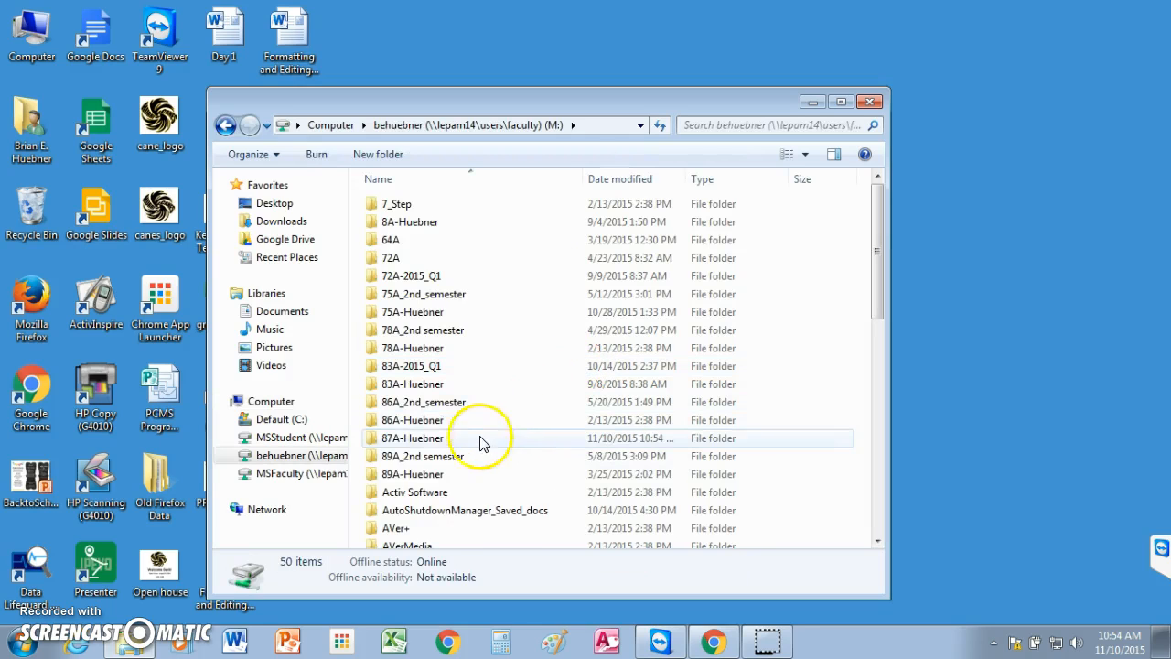
double_click(423, 438)
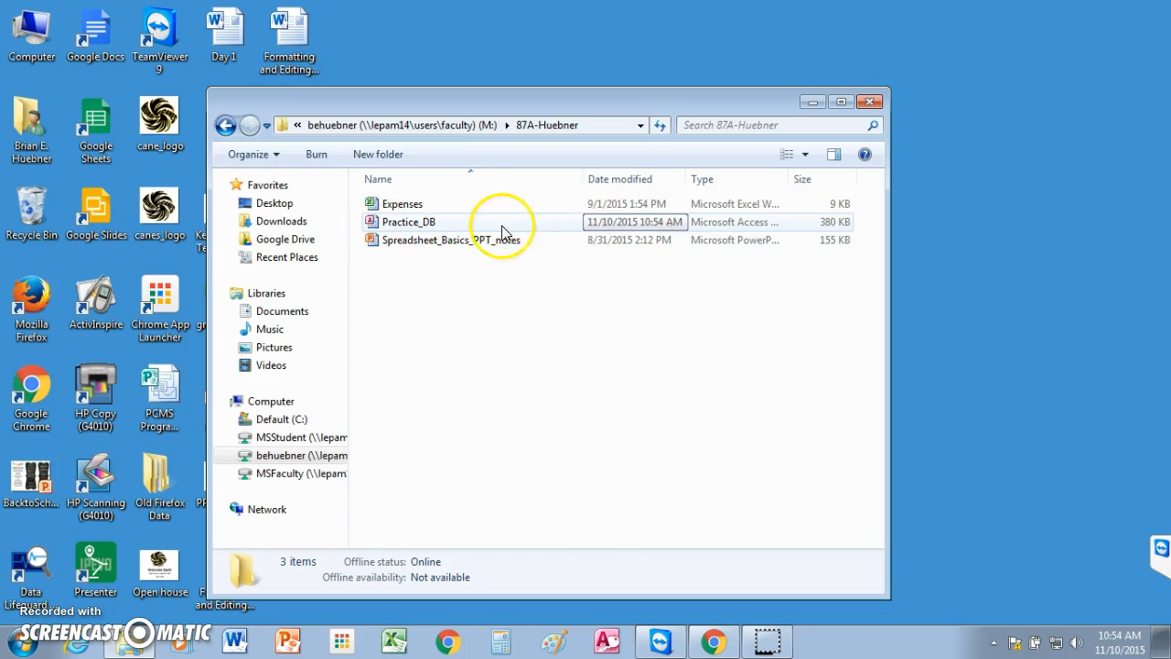
double_click(377, 223)
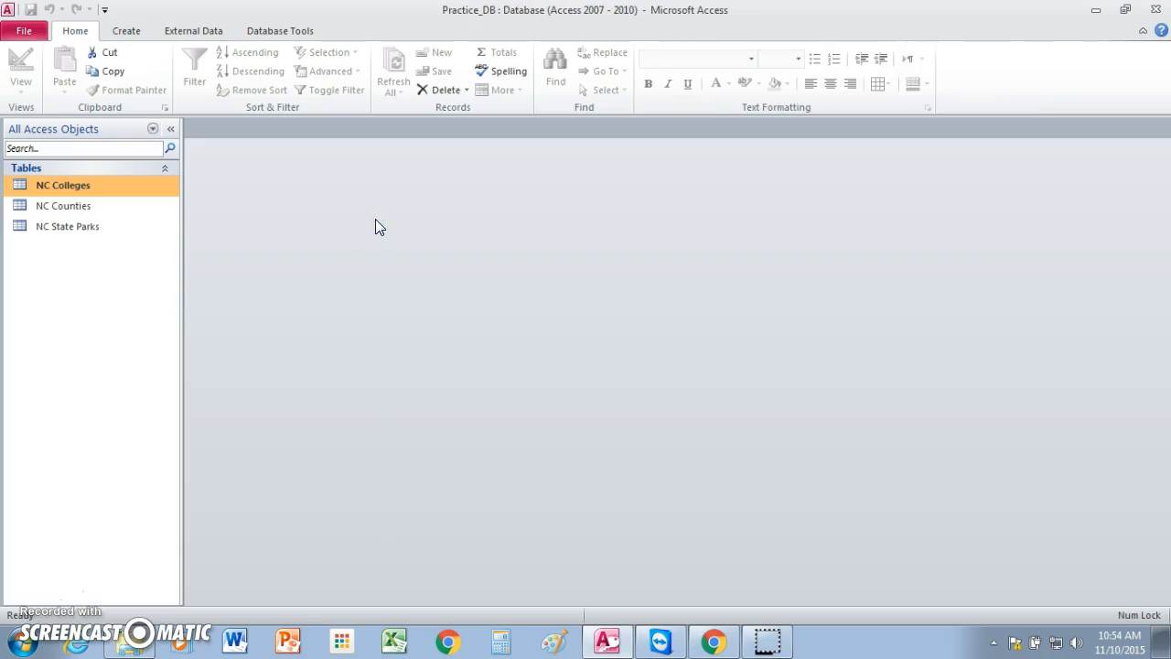